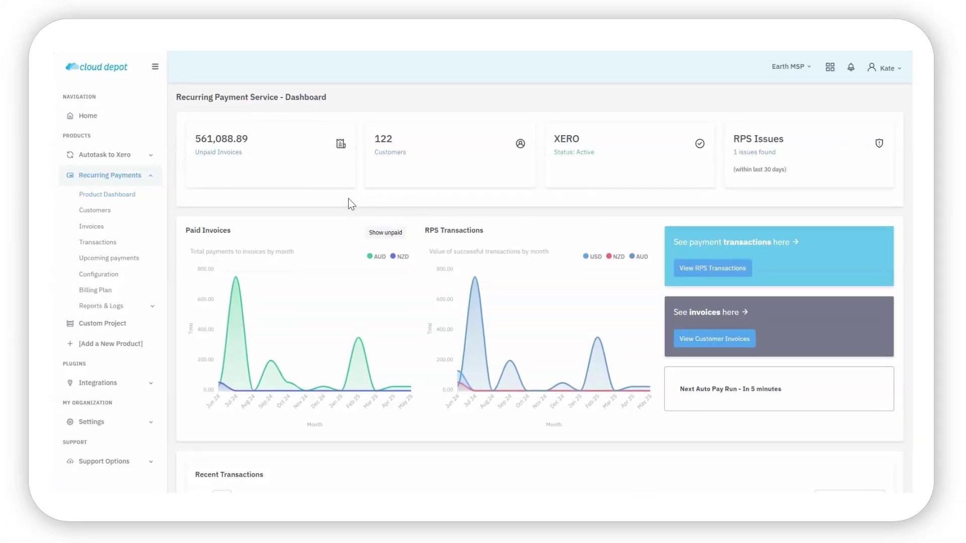
Step: Open the customer payment profiles in the Recurring Payments configuration and start a new payment profile
{"action": "double_click", "coordinate": [121, 276]}
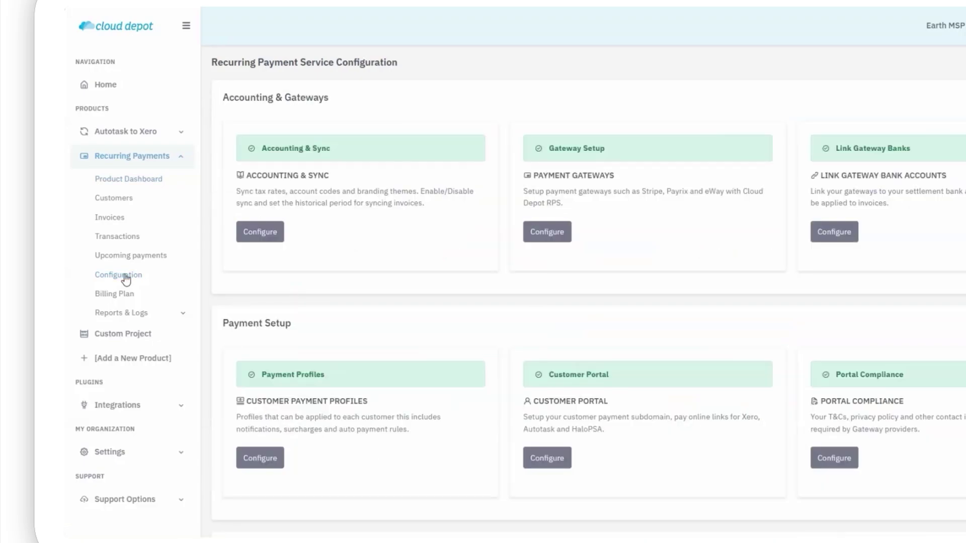
{"action": "left_click", "coordinate": [274, 461]}
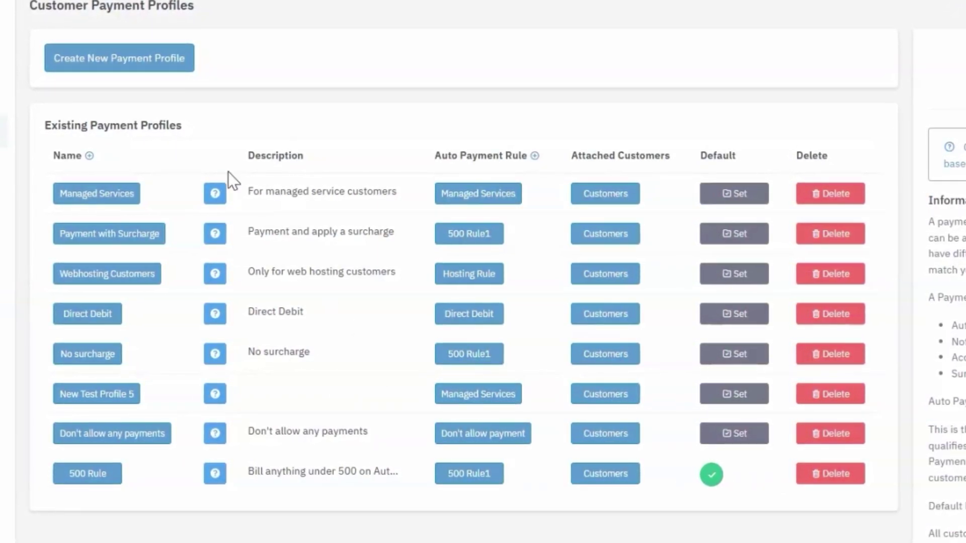
{"action": "left_click", "coordinate": [126, 61]}
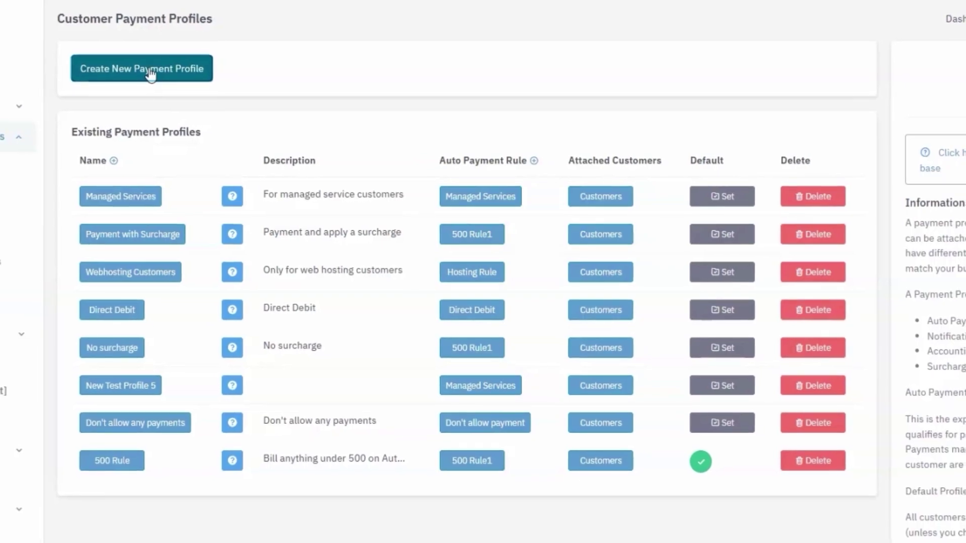
Step: Name the new payment profile SME Customers, describe it as SME Customers Only, and save it
{"action": "left_click", "coordinate": [345, 145]}
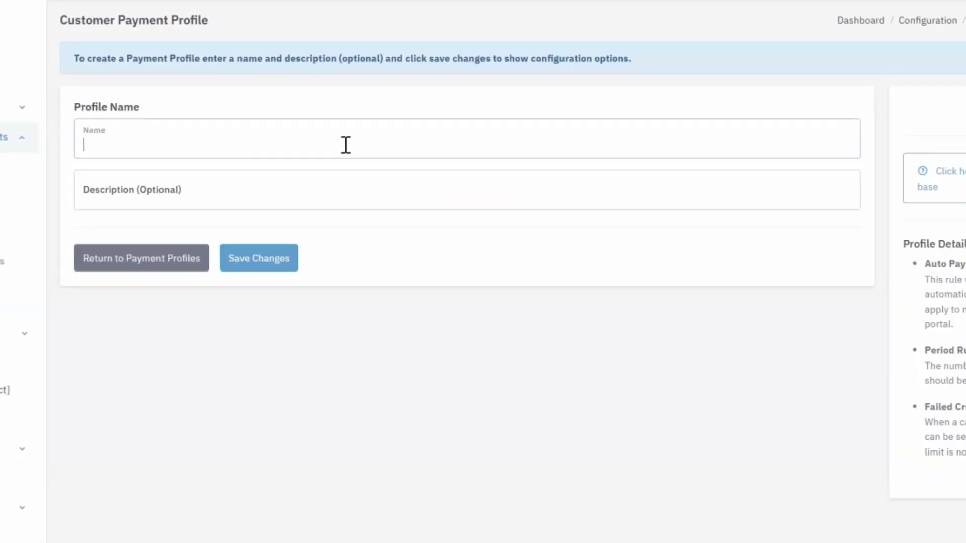
{"action": "type", "text": "SME Customers"}
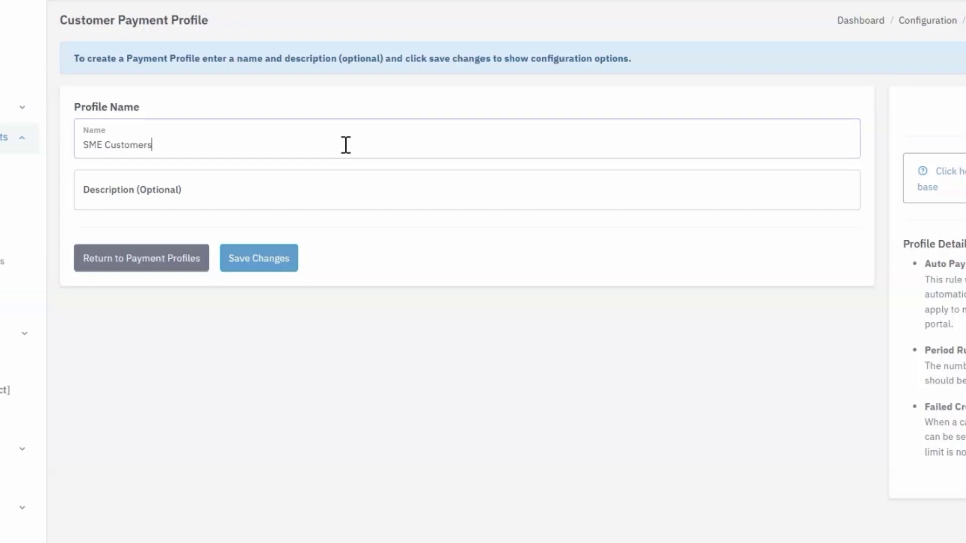
{"action": "key", "text": "Tab"}
{"action": "type", "text": "SM"}
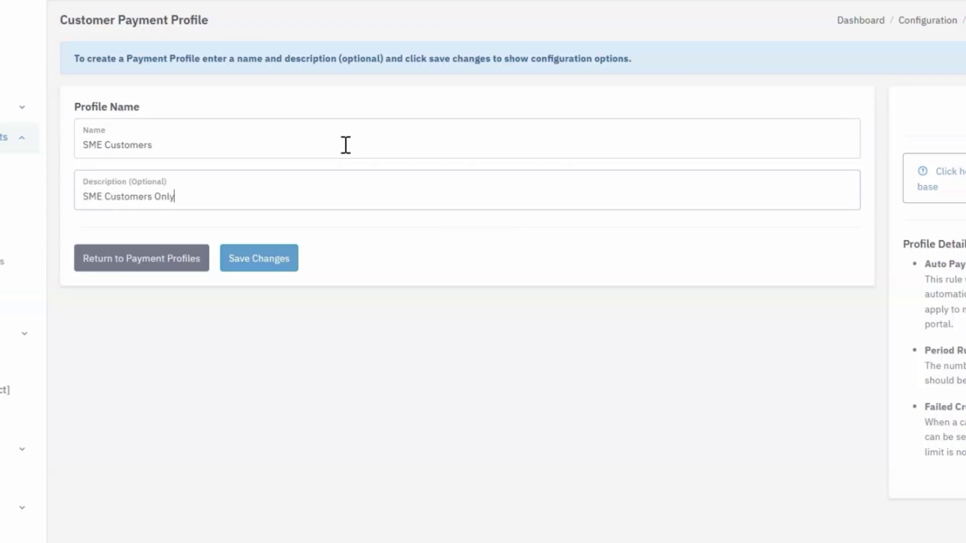
{"action": "left_click", "coordinate": [284, 265]}
Step: Look through the profile's auto payment, notification, accounting and surcharge settings
{"action": "scroll", "coordinate": [605, 235], "scroll_direction": "down", "scroll_amount": 3}
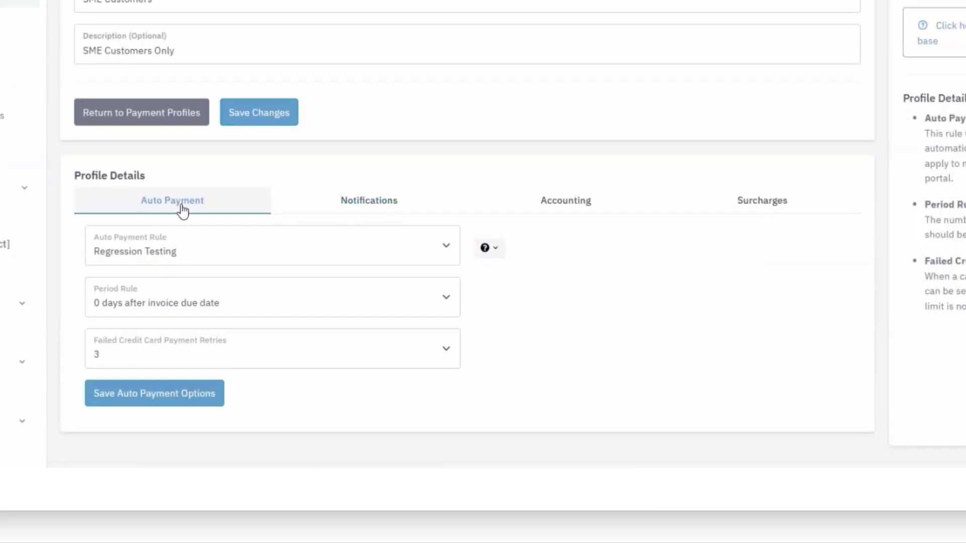
{"action": "left_click", "coordinate": [183, 208]}
{"action": "left_click", "coordinate": [352, 211]}
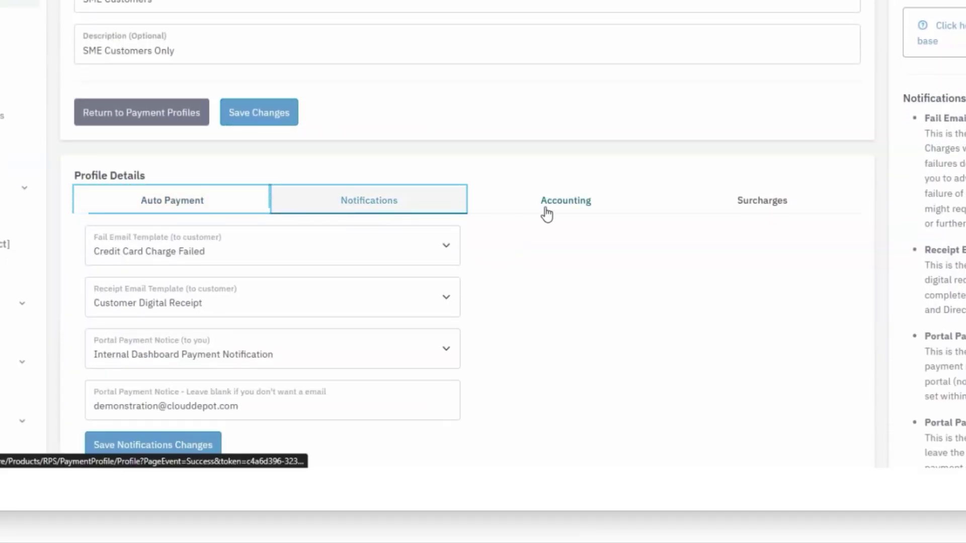
{"action": "left_click", "coordinate": [543, 213]}
{"action": "left_click", "coordinate": [725, 213]}
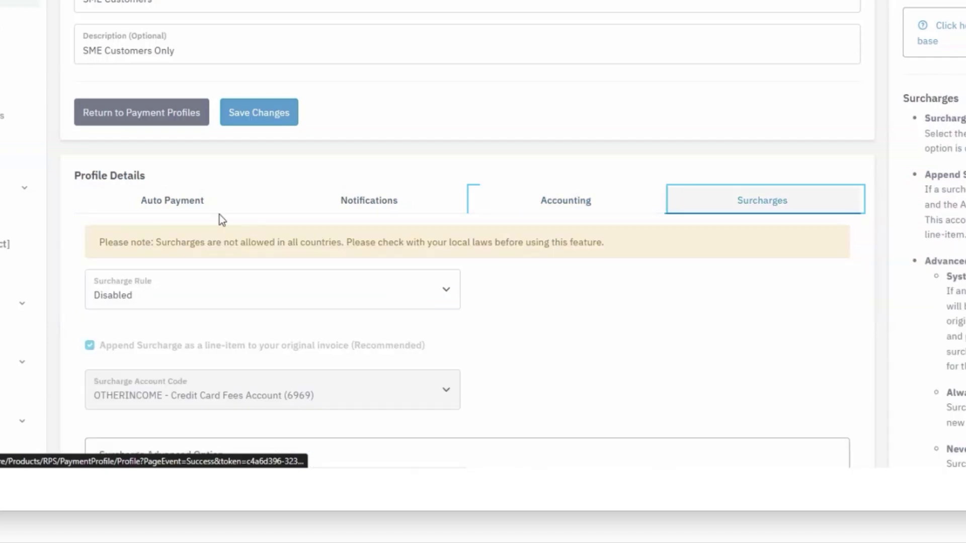
{"action": "scroll", "coordinate": [194, 218], "scroll_direction": "down", "scroll_amount": 2}
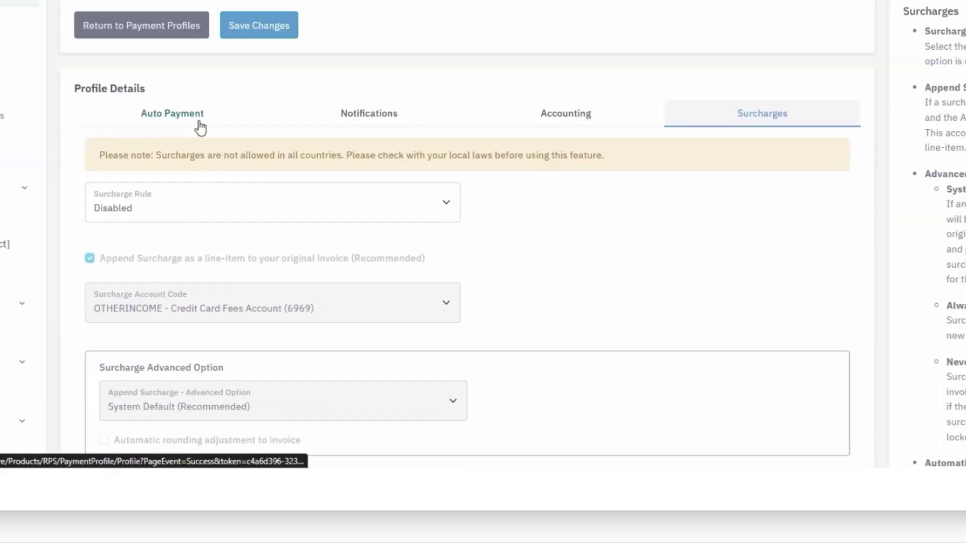
Step: Set the auto payment options to the Managed Services rule, 3 days after invoice due date, and 2 failed credit card payment retries
{"action": "left_click", "coordinate": [189, 123]}
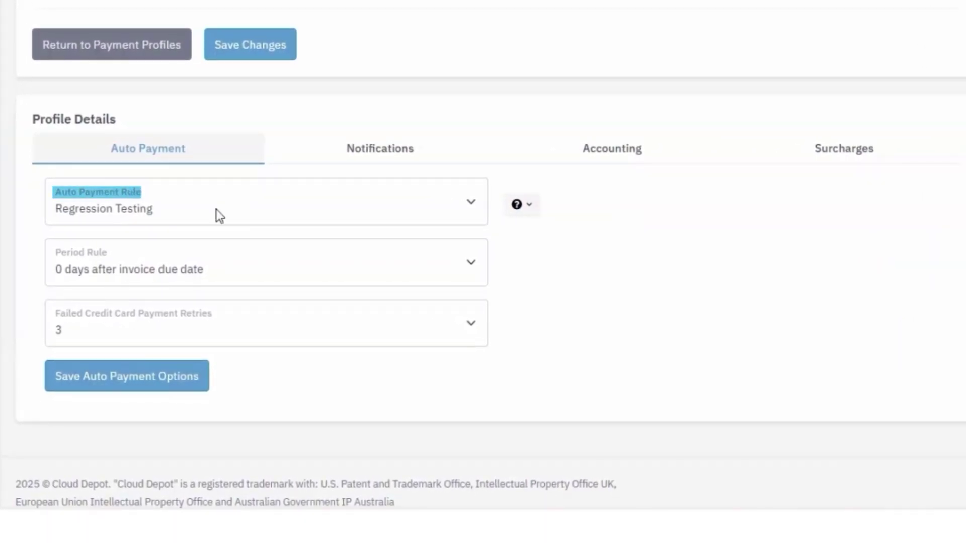
{"action": "left_click", "coordinate": [218, 209]}
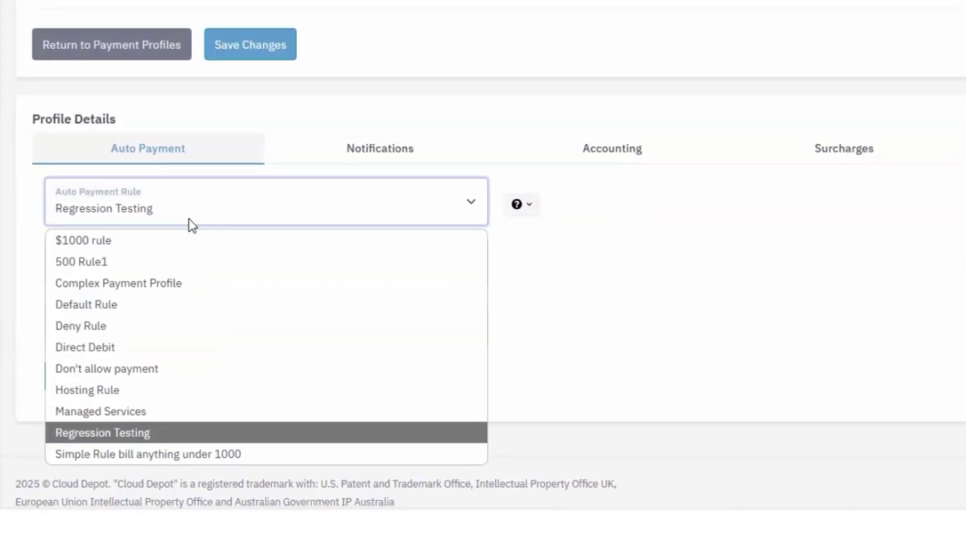
{"action": "left_click", "coordinate": [178, 407]}
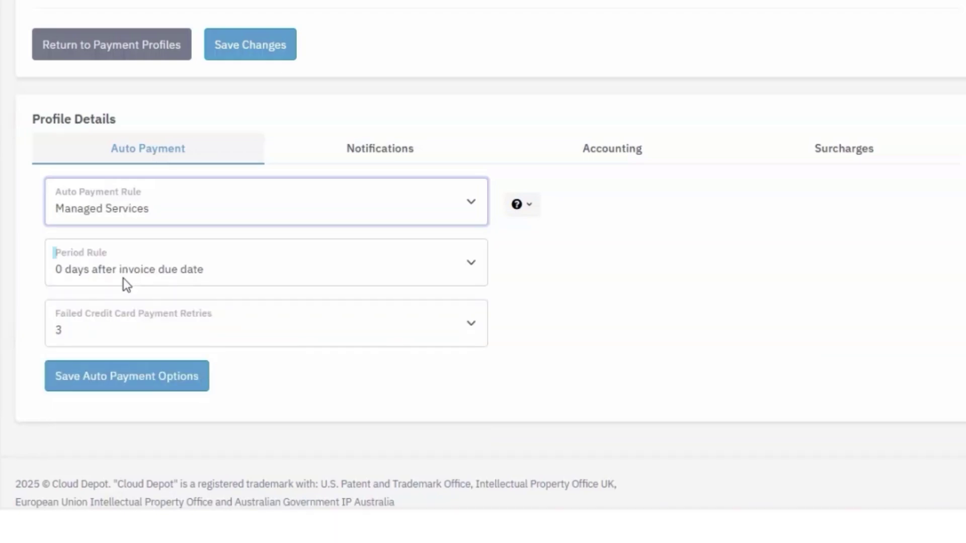
{"action": "scroll", "coordinate": [112, 280], "scroll_direction": "up", "scroll_amount": 3}
{"action": "left_click", "coordinate": [143, 400]}
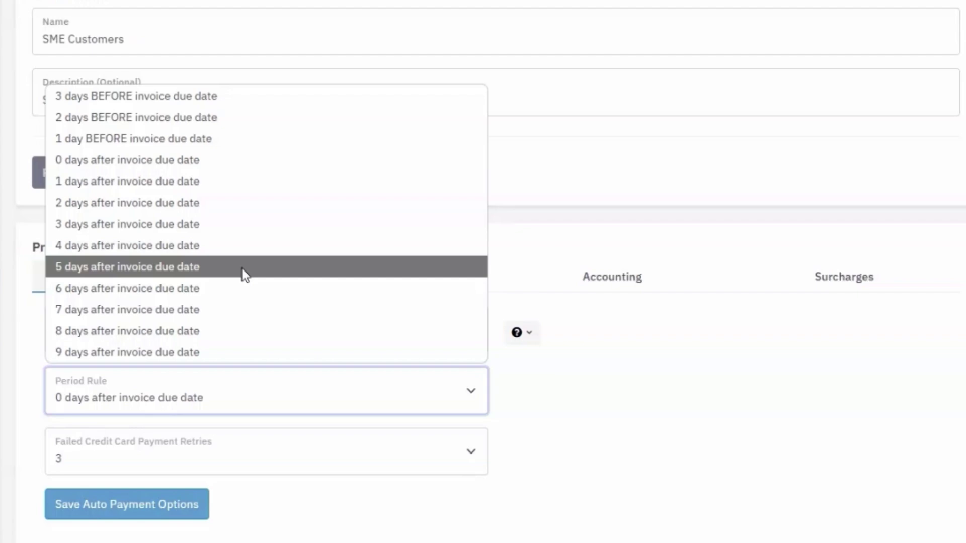
{"action": "left_click", "coordinate": [190, 230]}
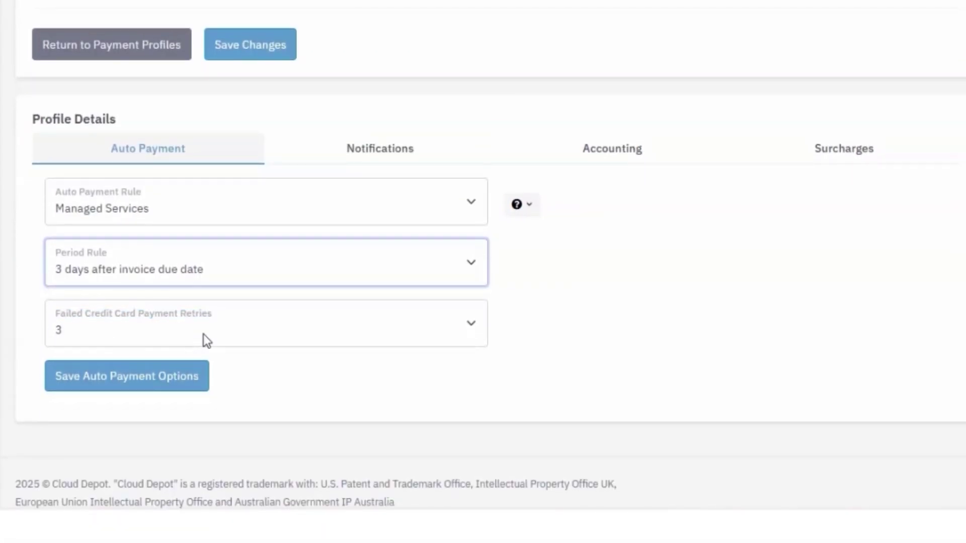
{"action": "left_click", "coordinate": [203, 334]}
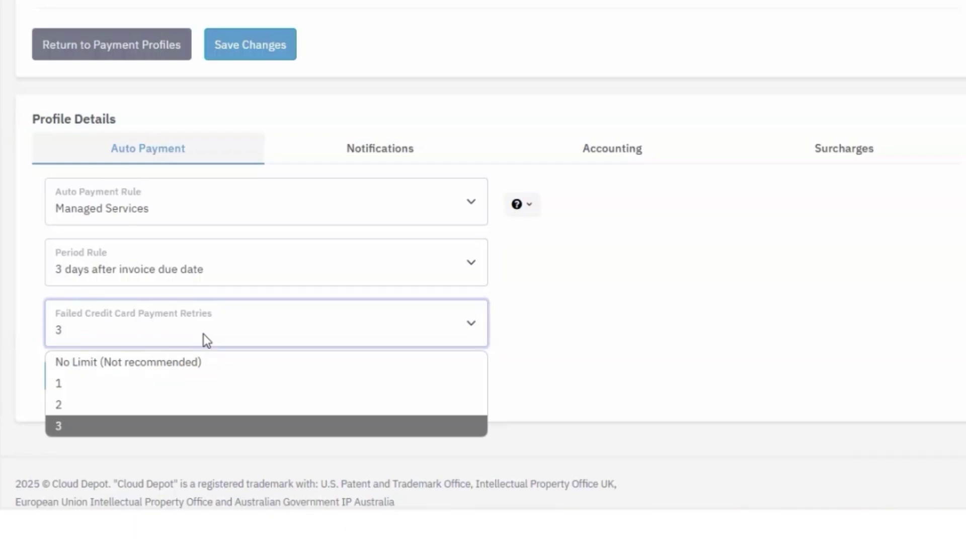
{"action": "left_click", "coordinate": [225, 409]}
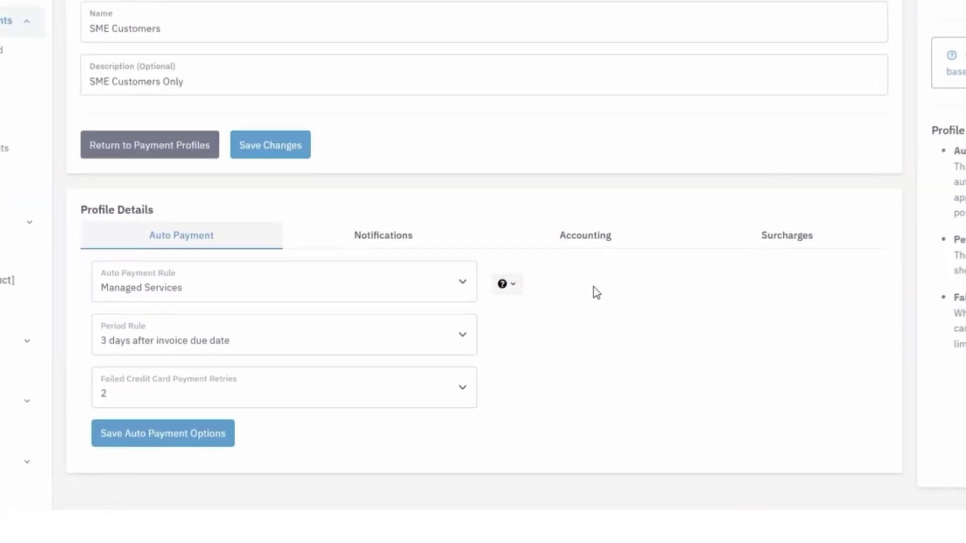
Step: In the notification settings, review the fail email template and select Customer Digital Receipt as the receipt email template
{"action": "left_click", "coordinate": [403, 238]}
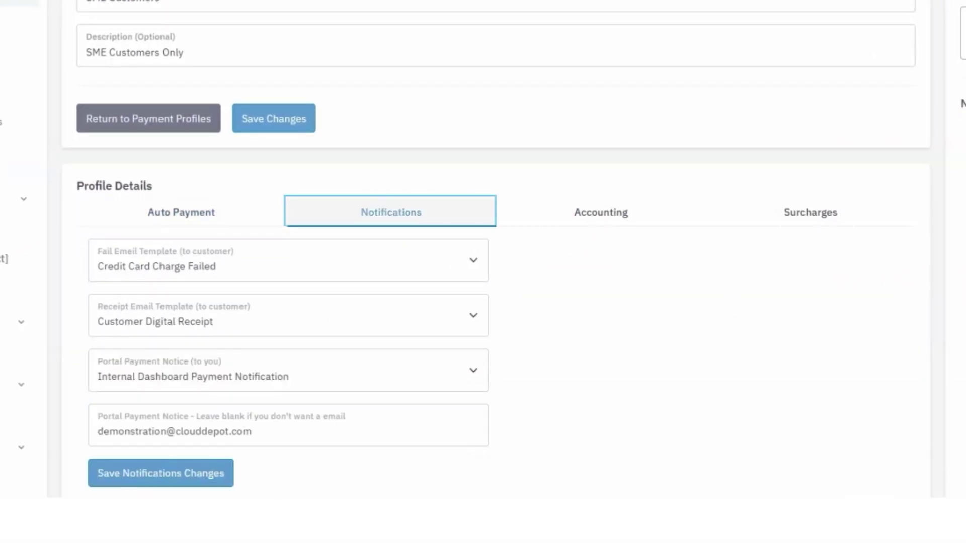
{"action": "scroll", "coordinate": [237, 195], "scroll_direction": "down", "scroll_amount": 2}
{"action": "left_click_drag", "start_coordinate": [96, 178], "coordinate": [263, 195]}
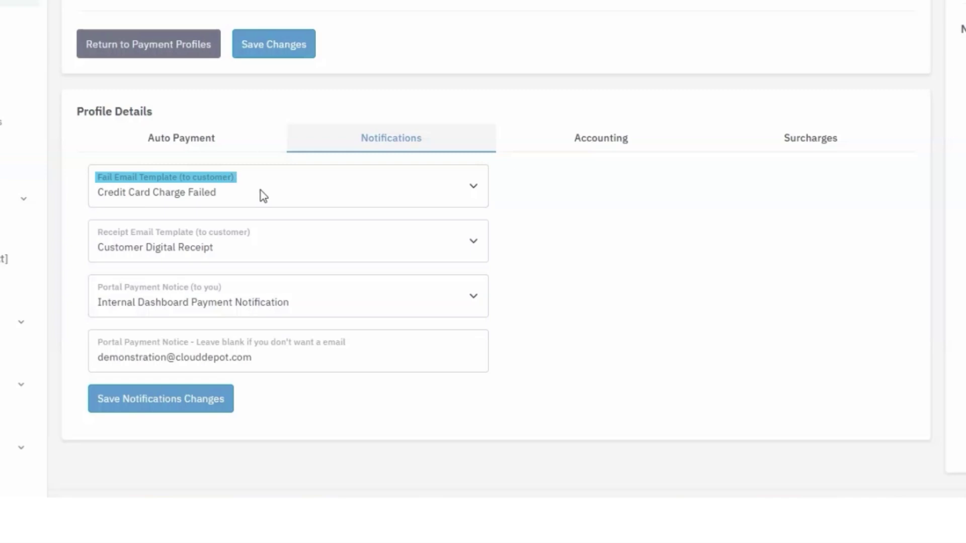
{"action": "left_click", "coordinate": [276, 192]}
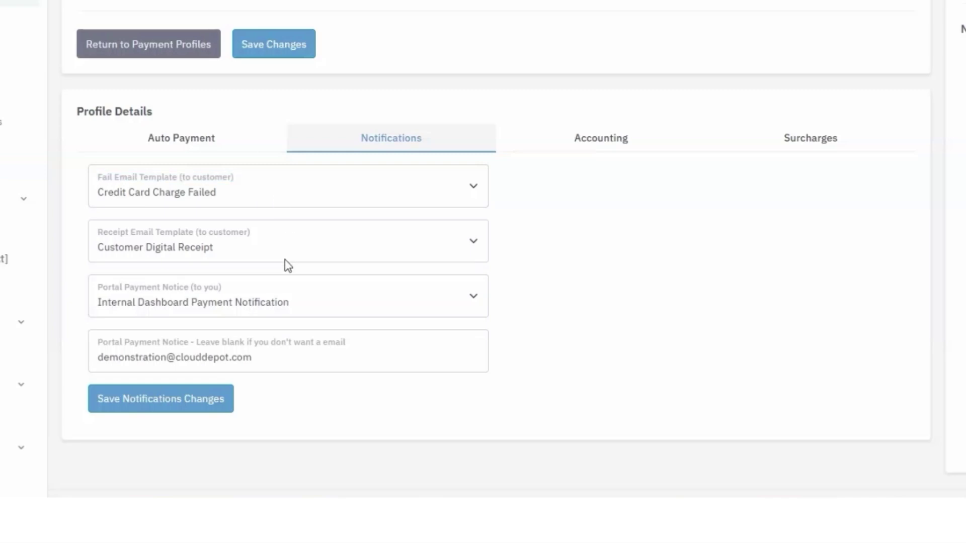
{"action": "left_click_drag", "start_coordinate": [96, 232], "coordinate": [215, 250]}
{"action": "left_click", "coordinate": [261, 243]}
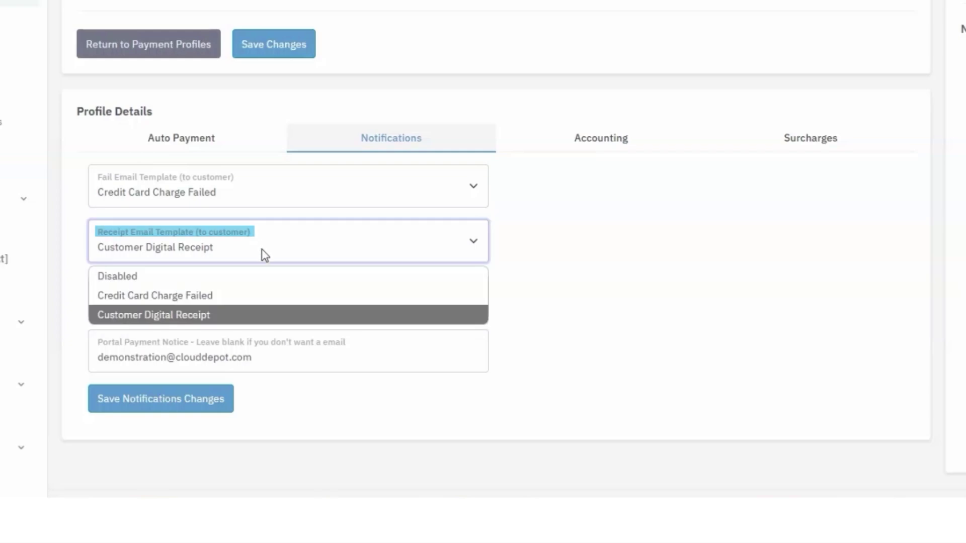
{"action": "left_click", "coordinate": [250, 314]}
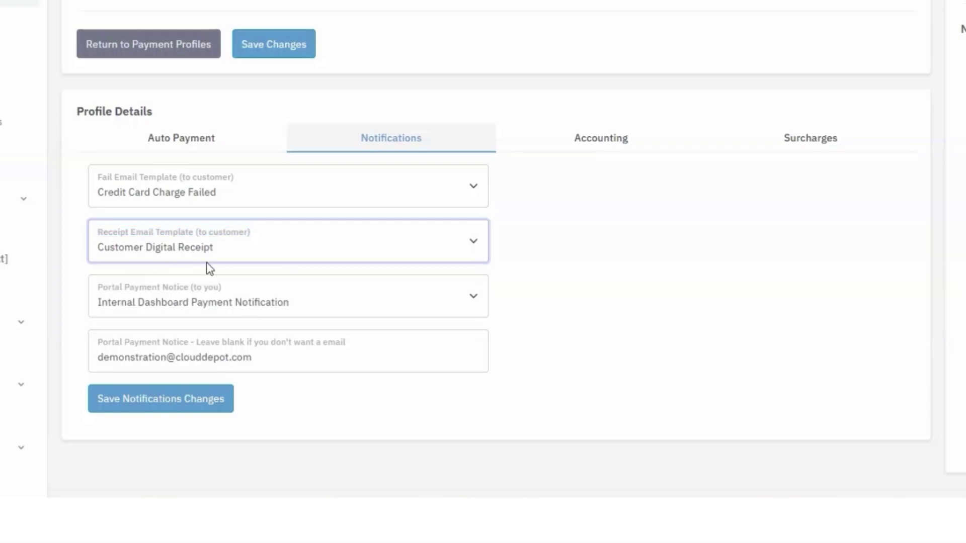
Step: Review the internal portal payment notice and its recipient email, and save the notification settings
{"action": "left_click", "coordinate": [318, 309]}
{"action": "left_click_drag", "start_coordinate": [269, 352], "coordinate": [93, 360]}
{"action": "left_click", "coordinate": [288, 314]}
{"action": "left_click", "coordinate": [312, 366]}
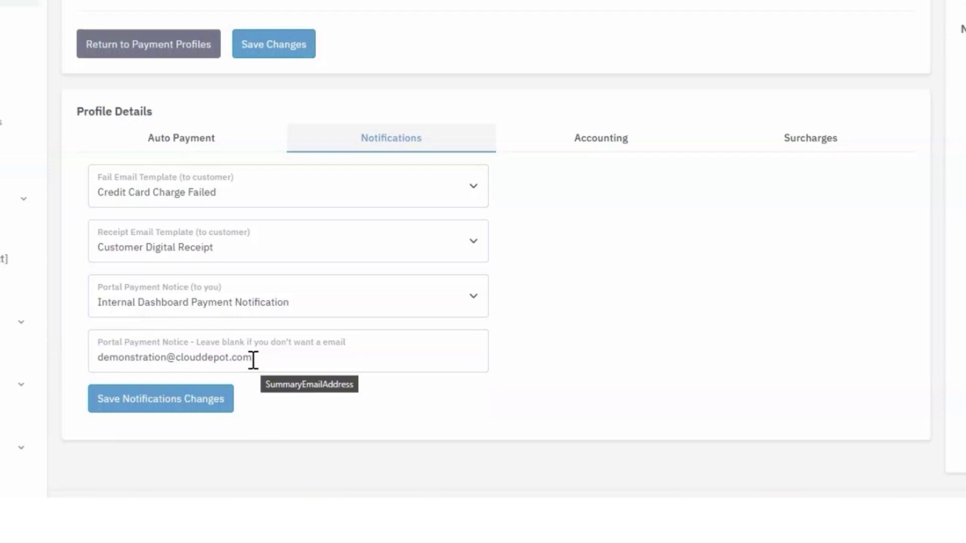
{"action": "left_click", "coordinate": [176, 408]}
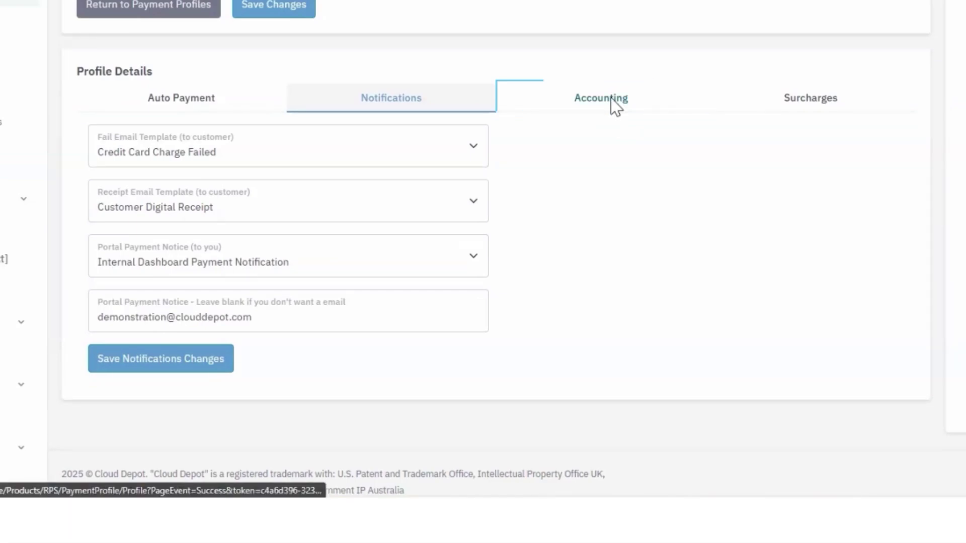
Step: In the accounting settings, preview the custom payment description, switch it back off, and save the accounting changes
{"action": "left_click", "coordinate": [614, 106]}
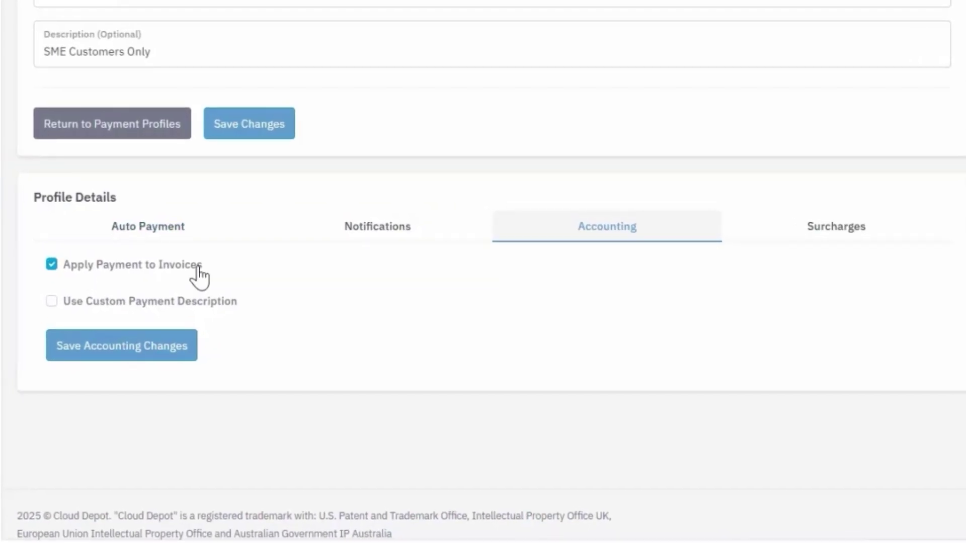
{"action": "left_click", "coordinate": [52, 302]}
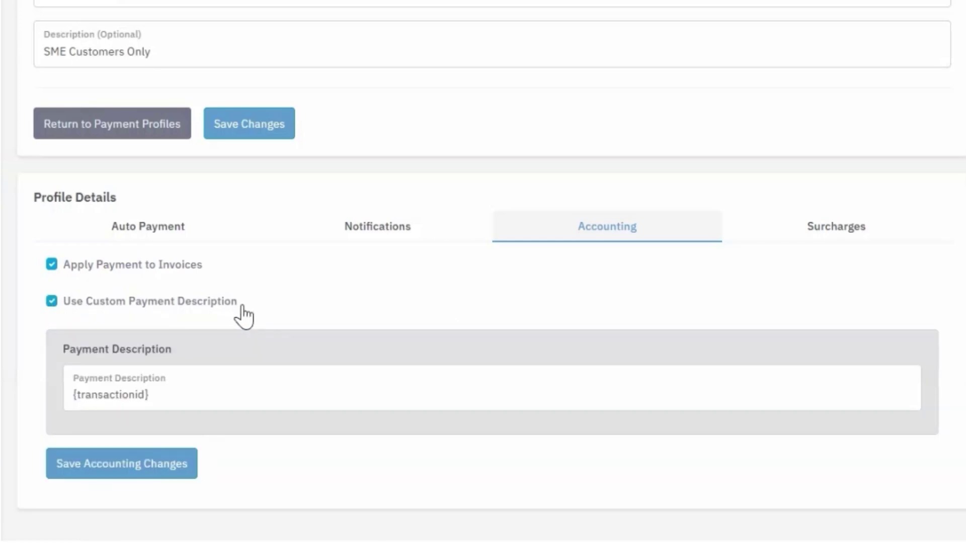
{"action": "left_click", "coordinate": [51, 302]}
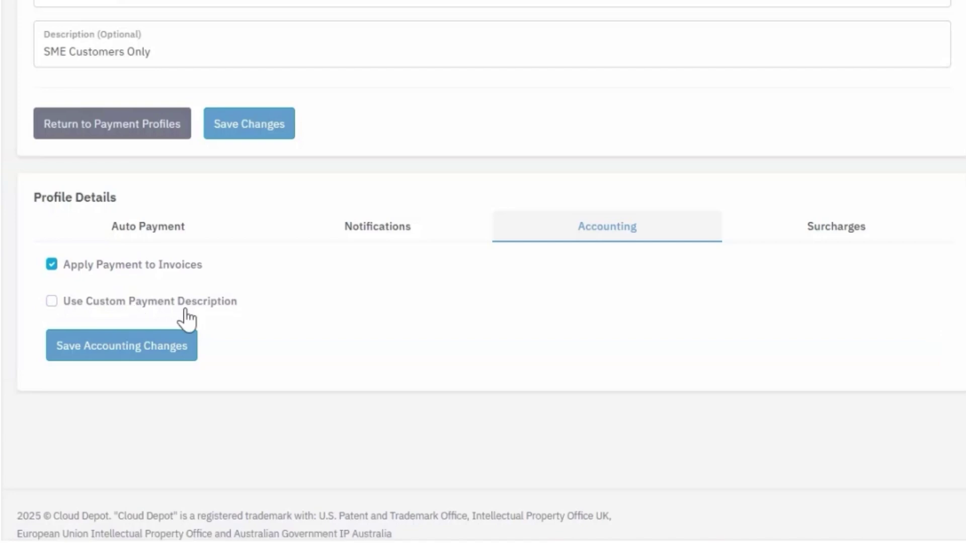
{"action": "left_click", "coordinate": [172, 351]}
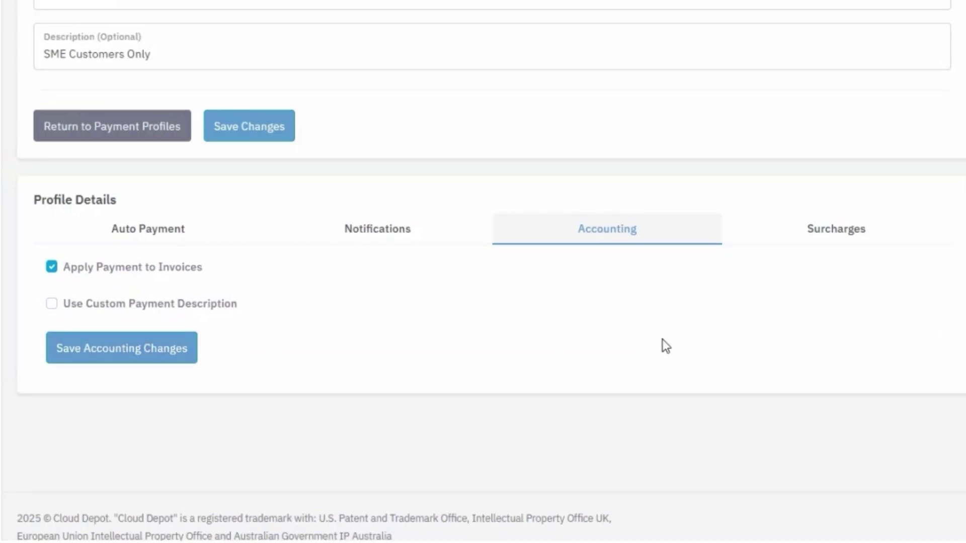
Step: Set the surcharge rule to Standard Surcharge 1.35 (1.35%) and the surcharge account code to OTHERINCOME - Credit Card Fees Account
{"action": "left_click", "coordinate": [835, 232]}
{"action": "scroll", "coordinate": [734, 342], "scroll_direction": "down", "scroll_amount": 3}
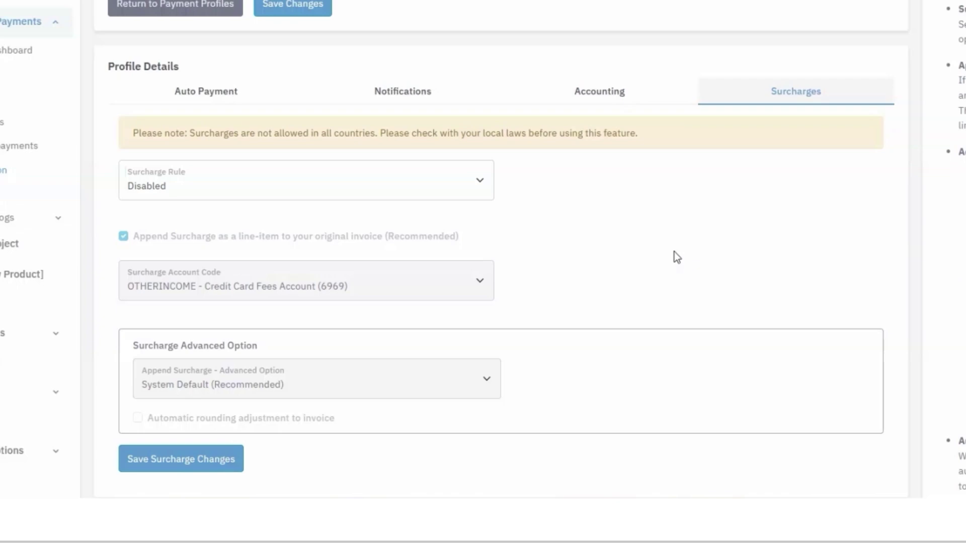
{"action": "left_click", "coordinate": [473, 191]}
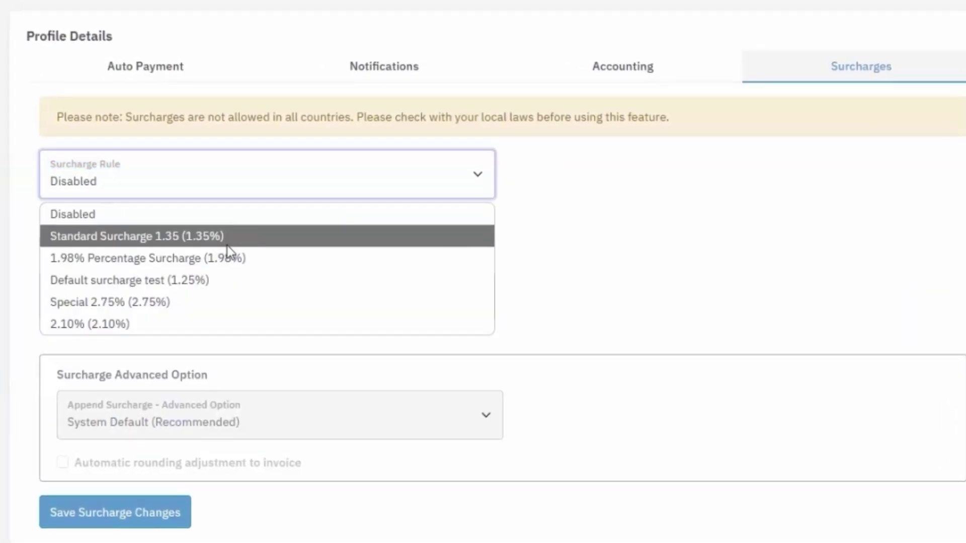
{"action": "left_click", "coordinate": [168, 236]}
{"action": "scroll", "coordinate": [589, 248], "scroll_direction": "down", "scroll_amount": 1}
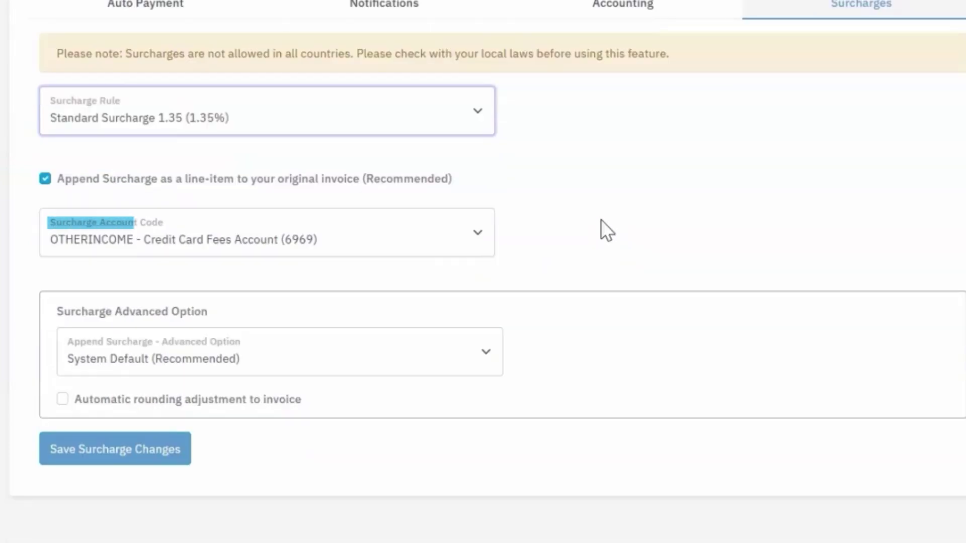
{"action": "left_click", "coordinate": [438, 243]}
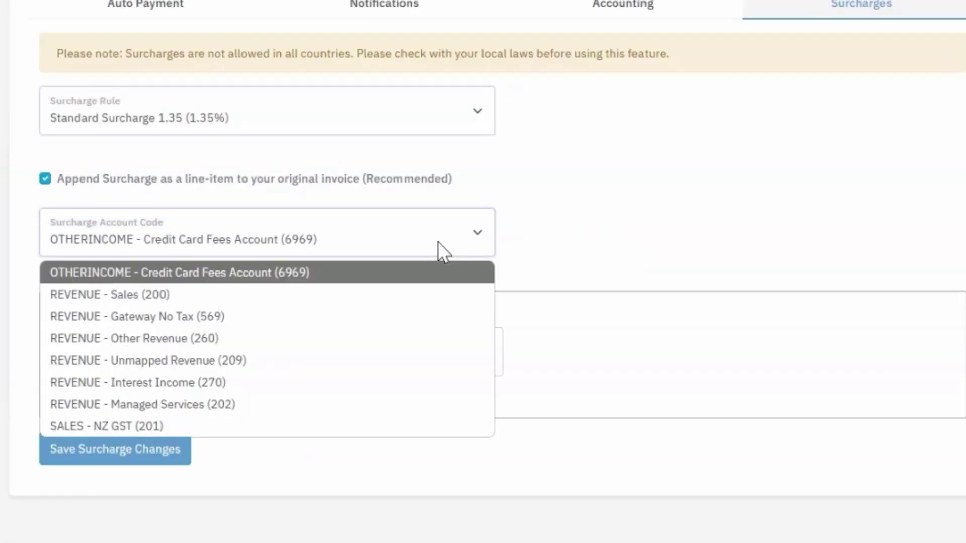
{"action": "left_click", "coordinate": [281, 273]}
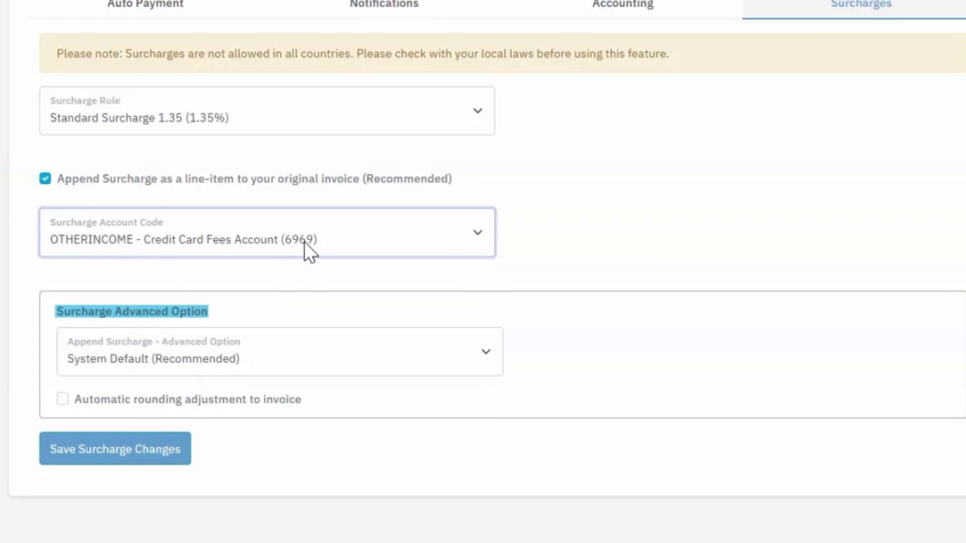
Step: Choose System Default (Recommended) as the advanced option for appending the surcharge
{"action": "scroll", "coordinate": [641, 257], "scroll_direction": "down", "scroll_amount": 1}
{"action": "scroll", "coordinate": [640, 258], "scroll_direction": "down", "scroll_amount": 1}
{"action": "left_click", "coordinate": [360, 295]}
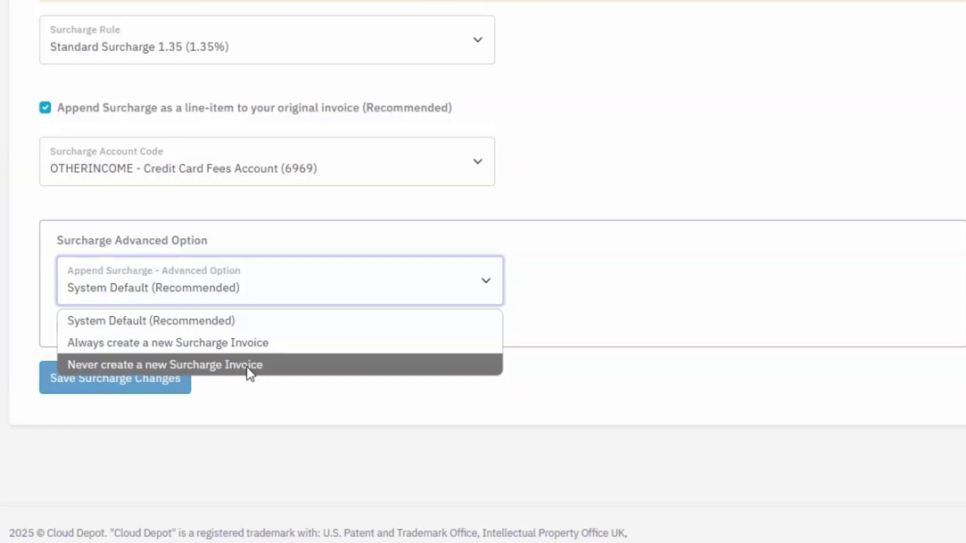
{"action": "left_click", "coordinate": [257, 322]}
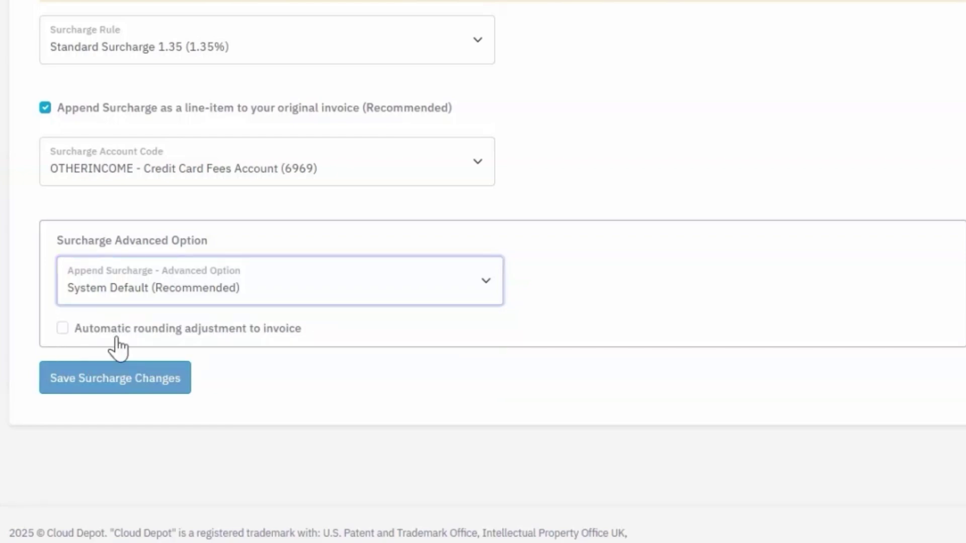
Step: Enable automatic rounding adjustment to invoice, save the surcharge changes, and return to the payment profiles list
{"action": "left_click", "coordinate": [62, 328]}
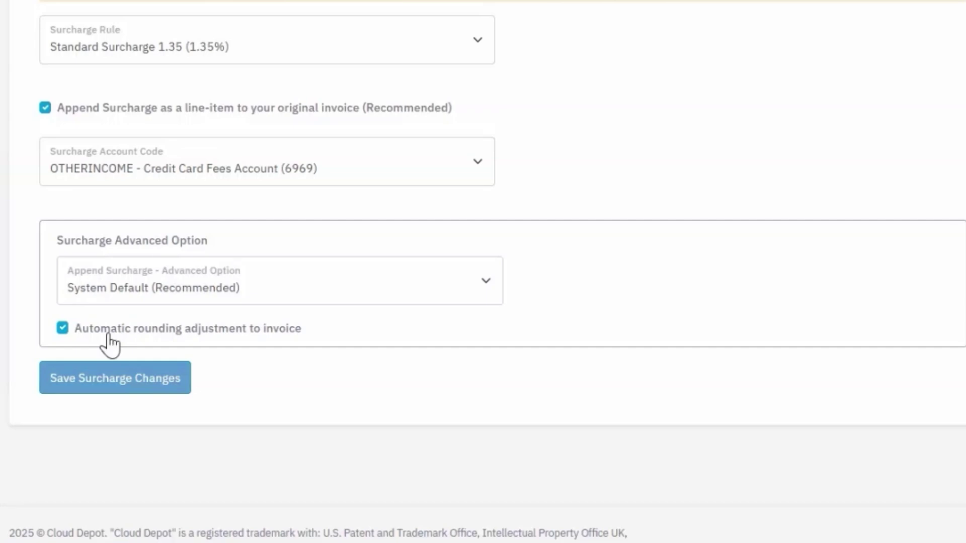
{"action": "left_click", "coordinate": [151, 388]}
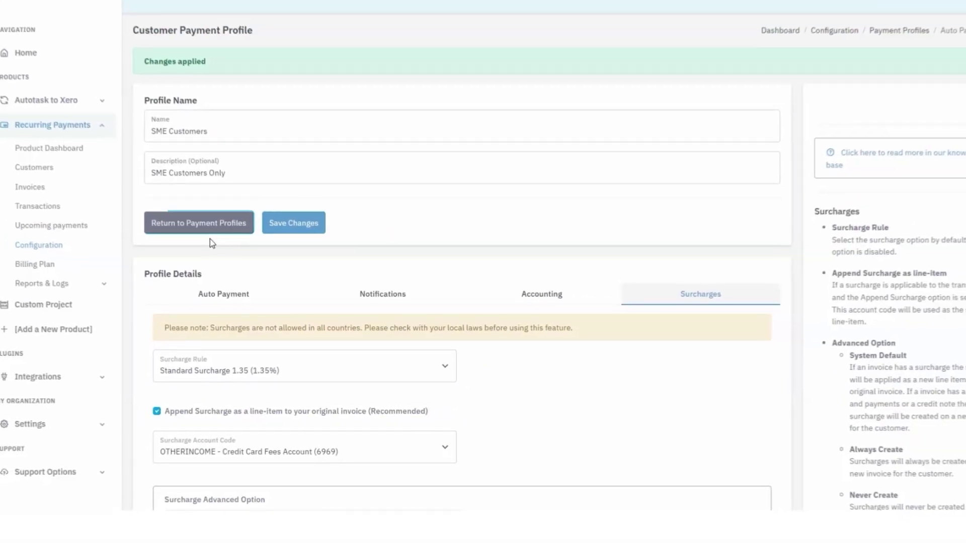
{"action": "left_click", "coordinate": [210, 226]}
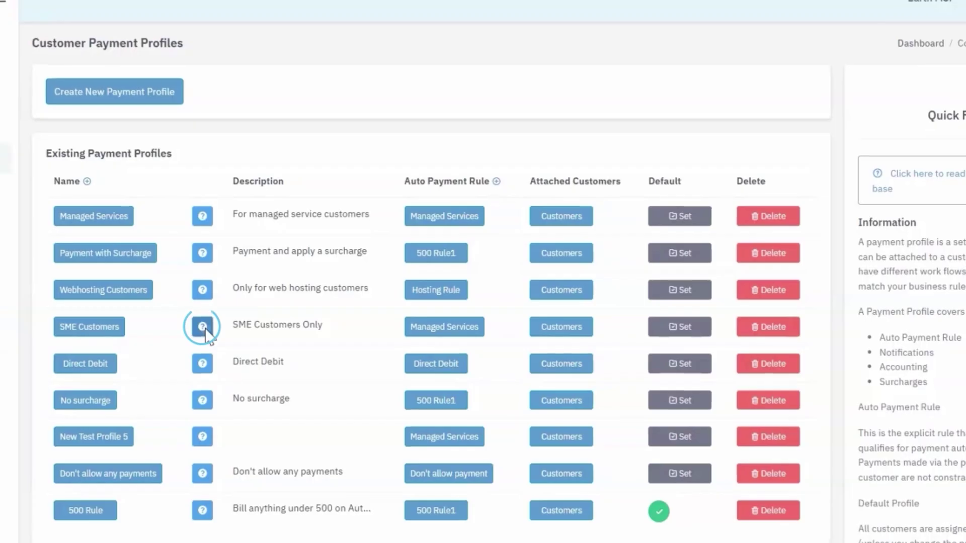
Step: Review the profile information of SME Customers in the existing payment profiles and view its attached customers
{"action": "left_click", "coordinate": [197, 300]}
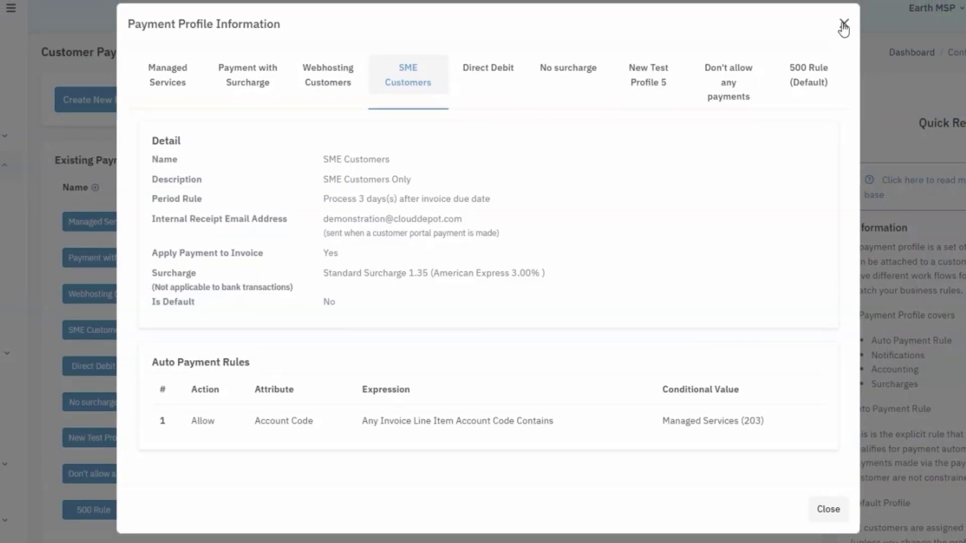
{"action": "left_click", "coordinate": [843, 25]}
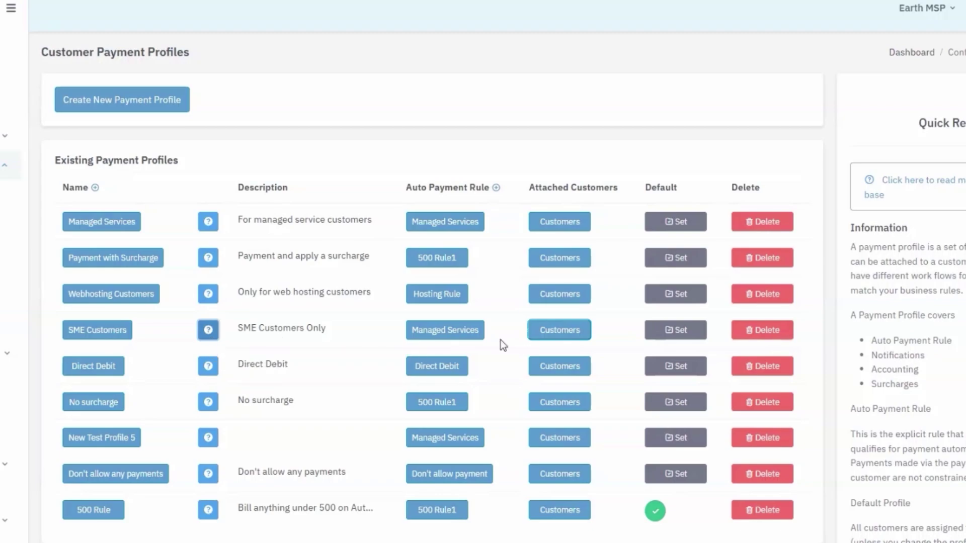
{"action": "left_click", "coordinate": [536, 334]}
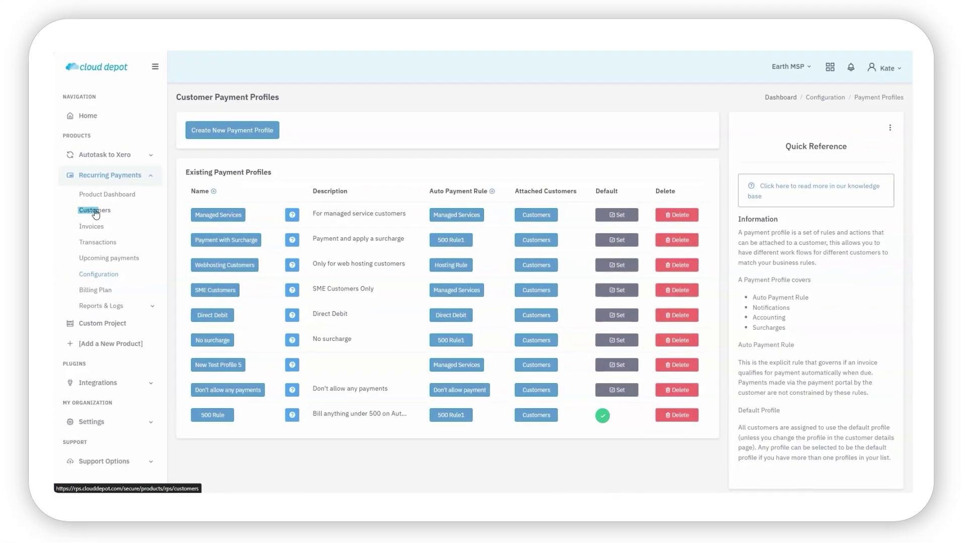
Step: Search the Recurring Payments customers for "able" and open the customer details of ABLE Manufacturing
{"action": "left_click", "coordinate": [95, 213]}
{"action": "left_click", "coordinate": [830, 145]}
{"action": "type", "text": "able"}
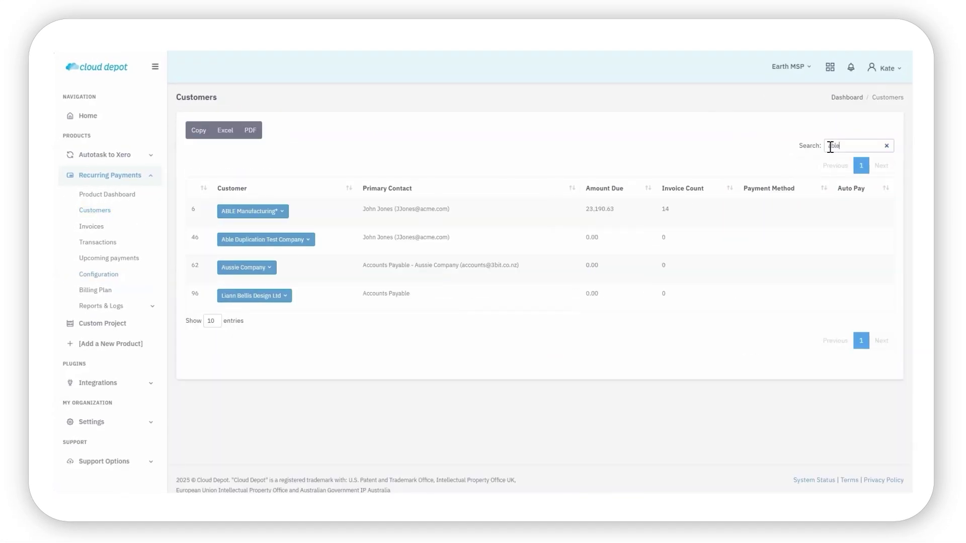
{"action": "left_click", "coordinate": [285, 212]}
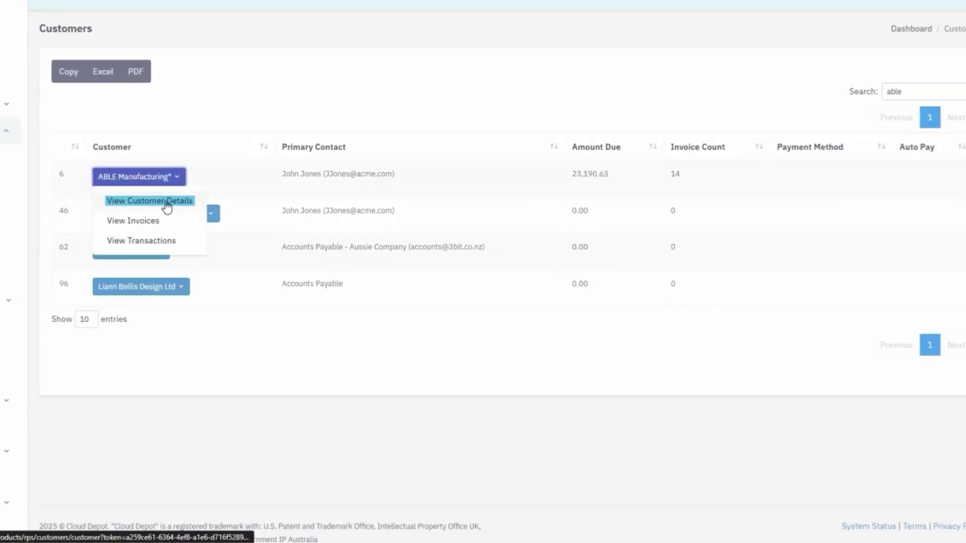
{"action": "left_click", "coordinate": [167, 201]}
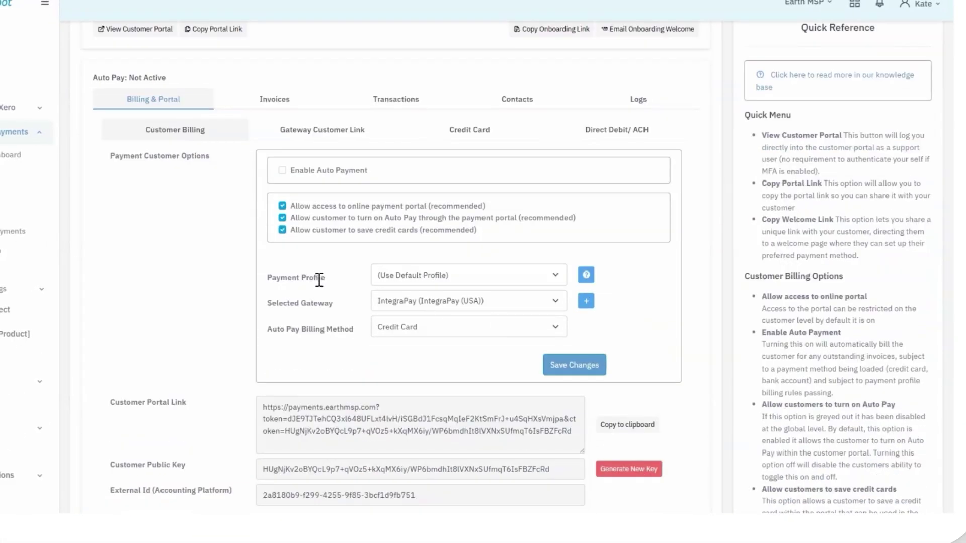
Step: Set the customer's payment profile to SME Customers in the billing options and save the changes
{"action": "left_click", "coordinate": [438, 277]}
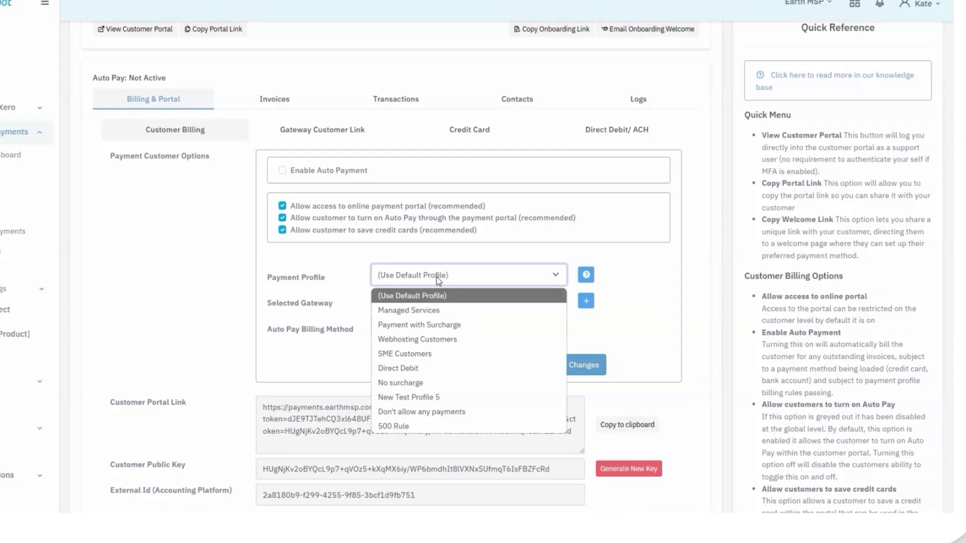
{"action": "left_click", "coordinate": [428, 355]}
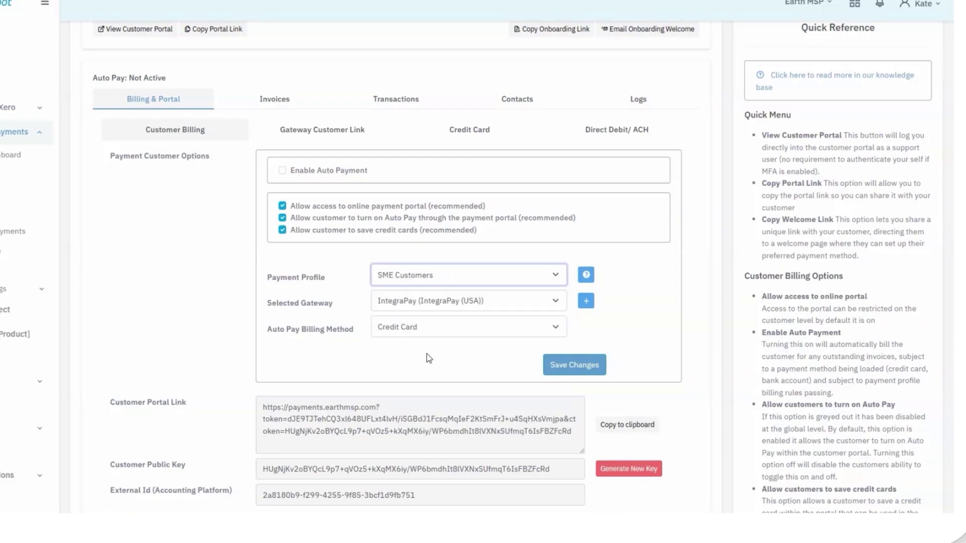
{"action": "left_click", "coordinate": [571, 367]}
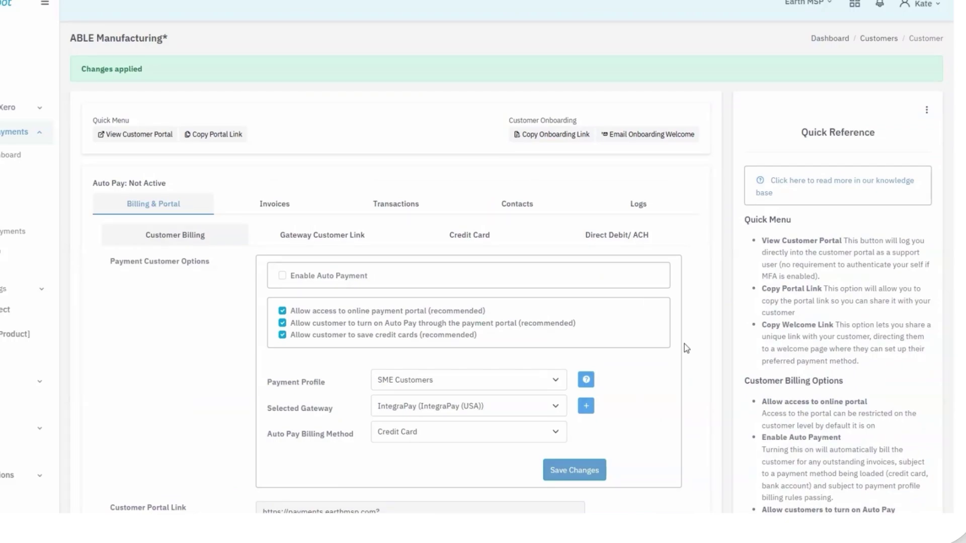
Step: Compare the available profiles in the payment profile information, select Managed Services for ABLE Manufacturing, and save the billing changes
{"action": "left_click", "coordinate": [585, 379]}
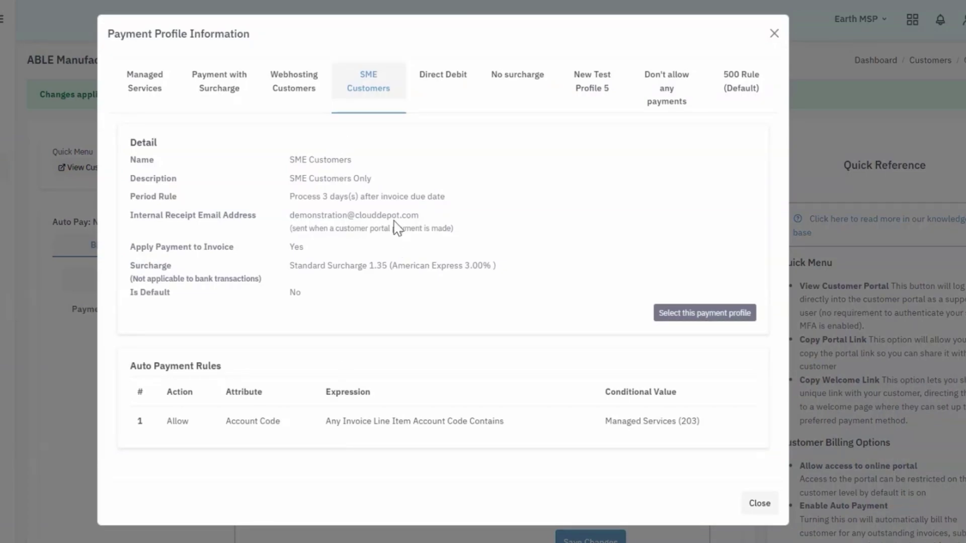
{"action": "key", "text": "Tab"}
{"action": "left_click", "coordinate": [155, 98]}
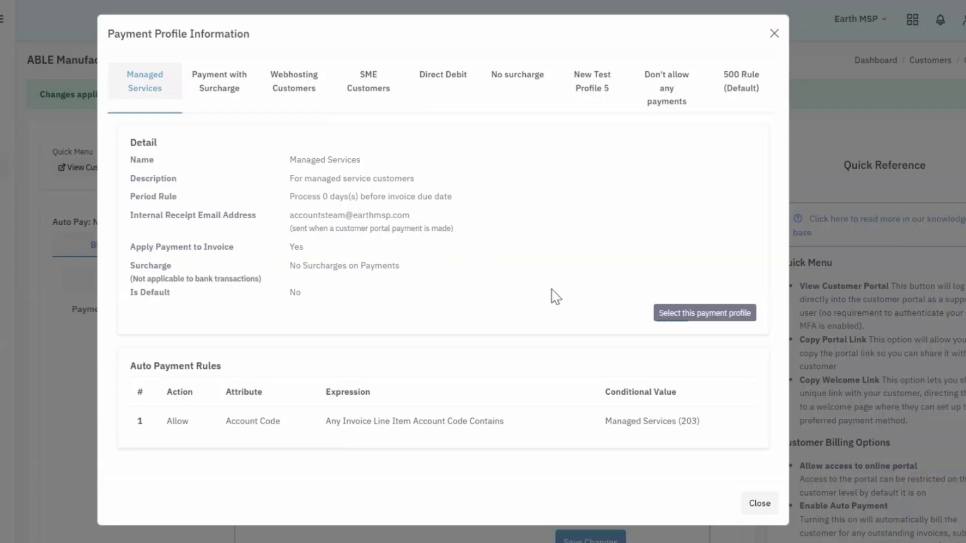
{"action": "left_click", "coordinate": [692, 317]}
{"action": "left_click", "coordinate": [442, 363]}
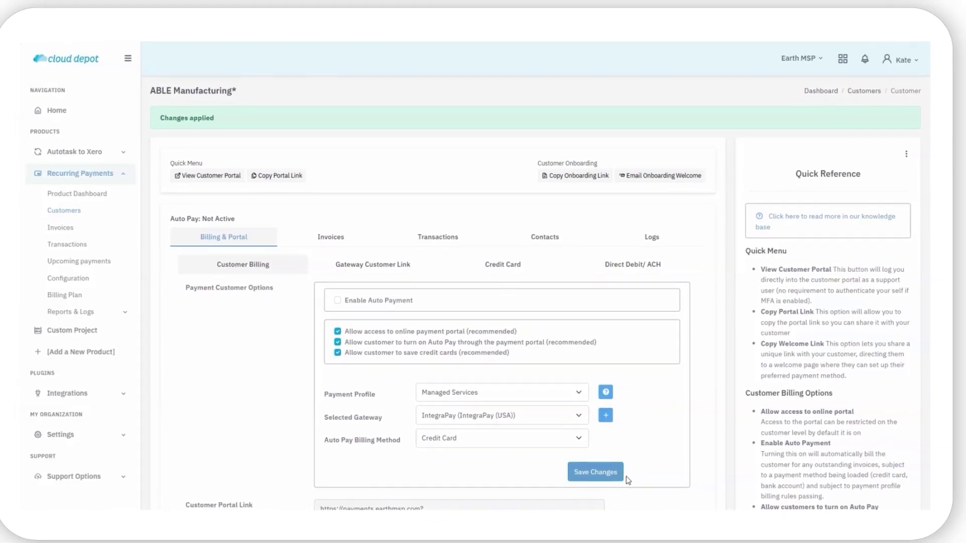
{"action": "left_click", "coordinate": [589, 470]}
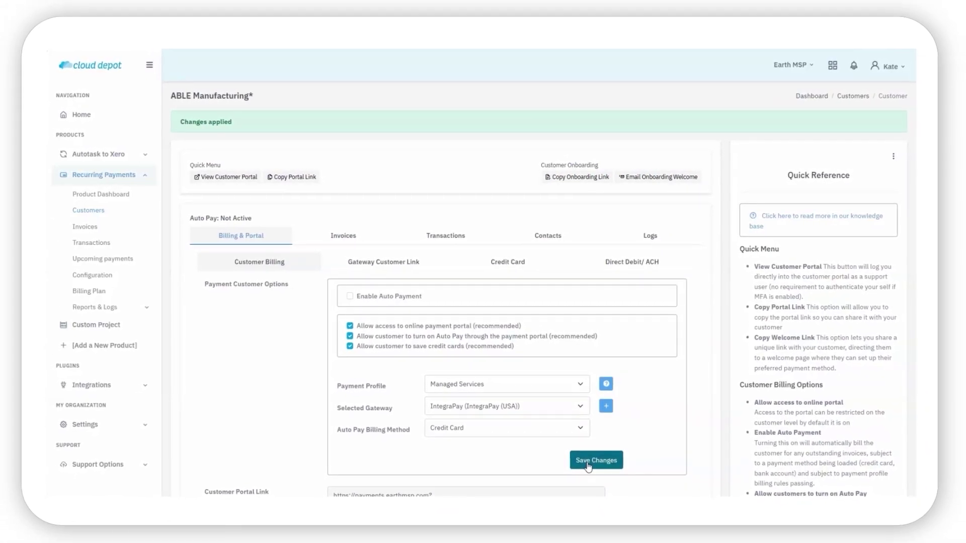